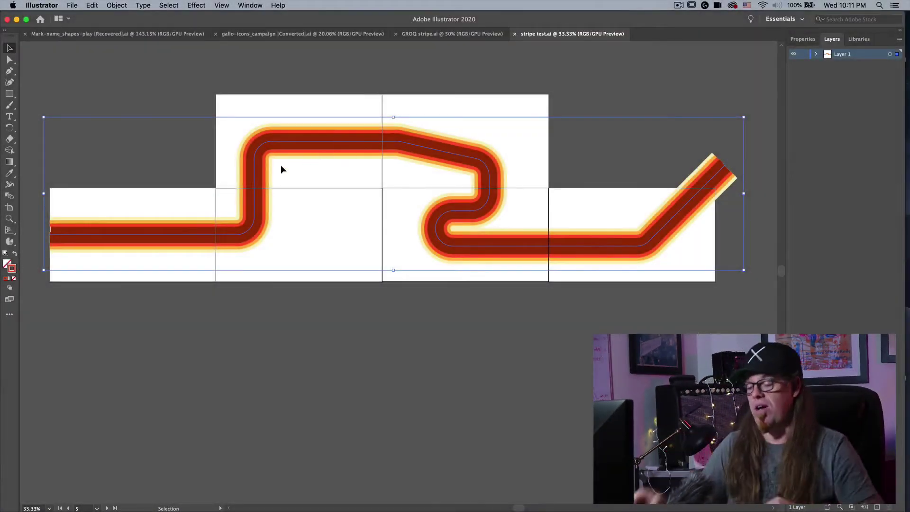
- Show the path's anchor points and toggle outline view on and back to preview
key(a)
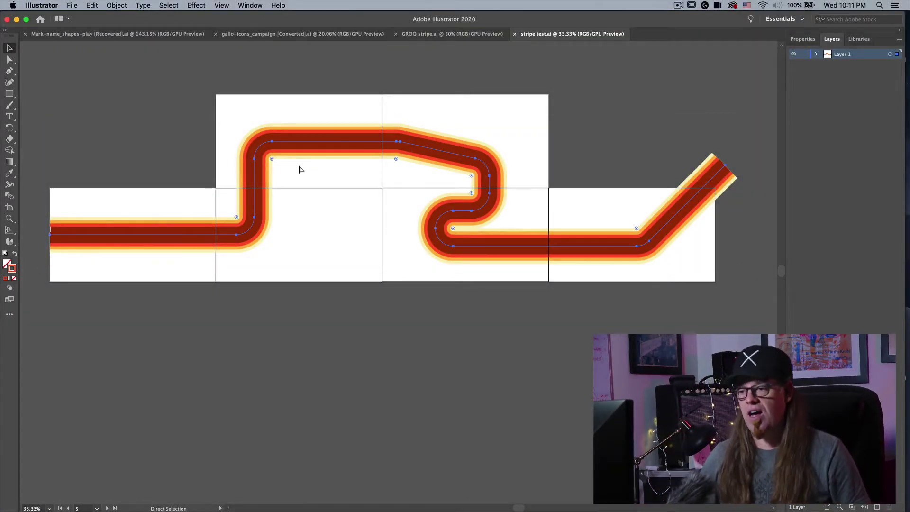
key(super+y)
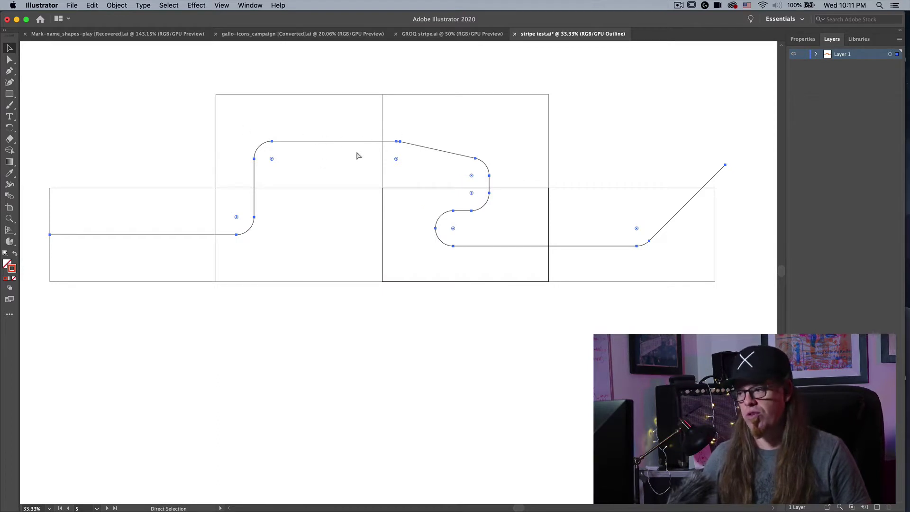
key(super+y)
key(v)
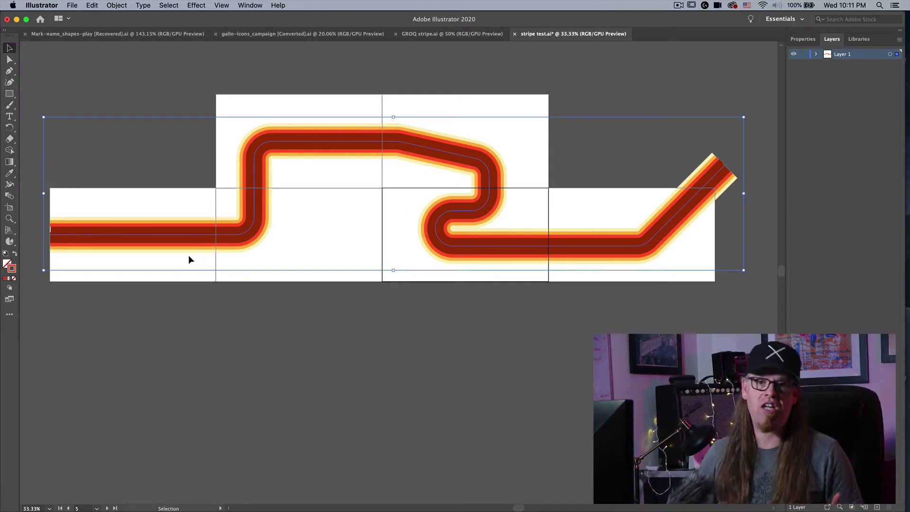
- Zoom in close on the stripe colours, then zoom back out to fit the artboard
key(a)
key(super+space)
drag(179, 236, 467, 305)
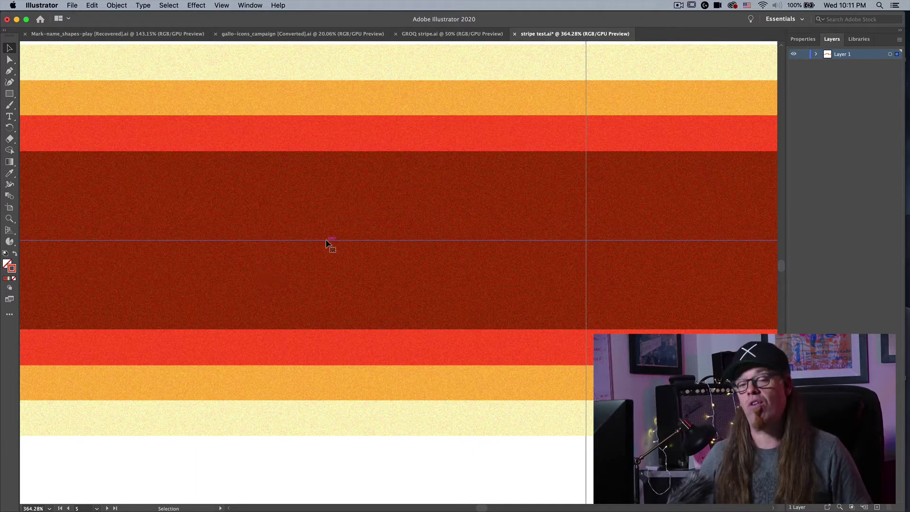
key(a)
key(super+0)
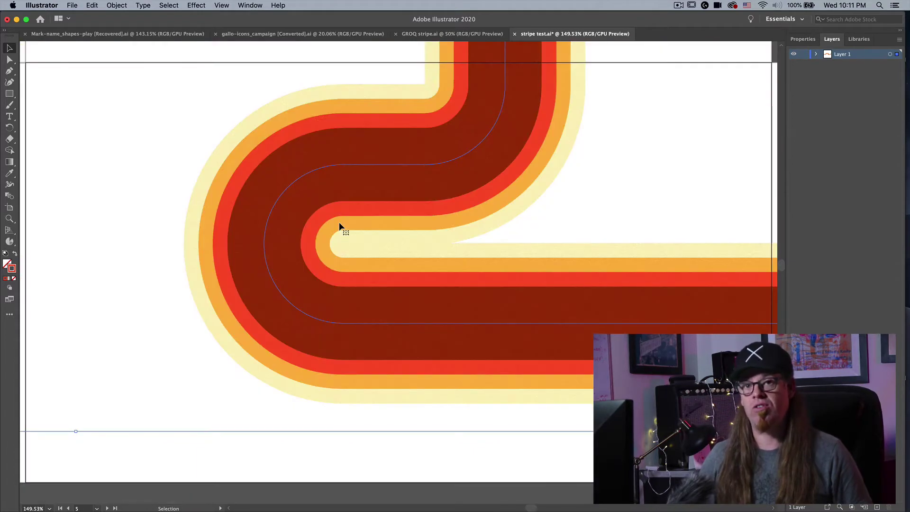
- Run File > Recosoft > IR2Office - Export to PowerPoint, which prompts a save-first warning
click(72, 6)
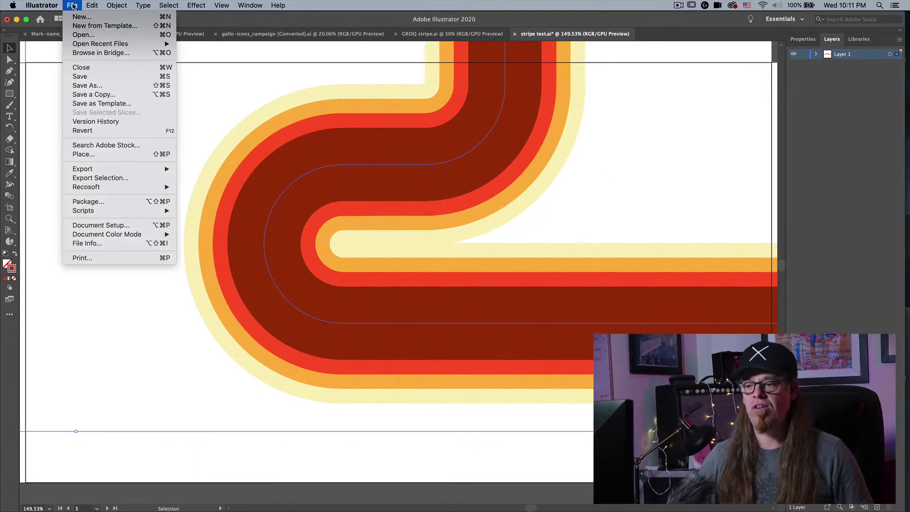
mouse_move(95, 189)
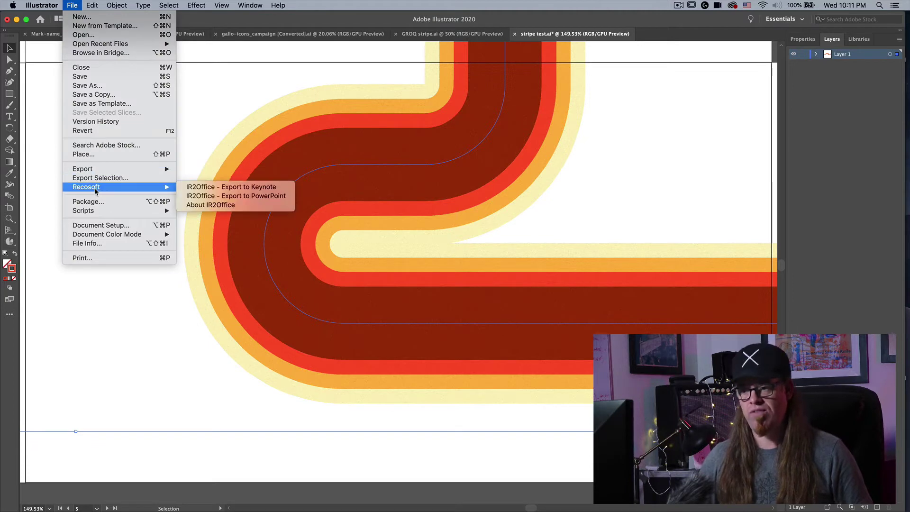
click(281, 197)
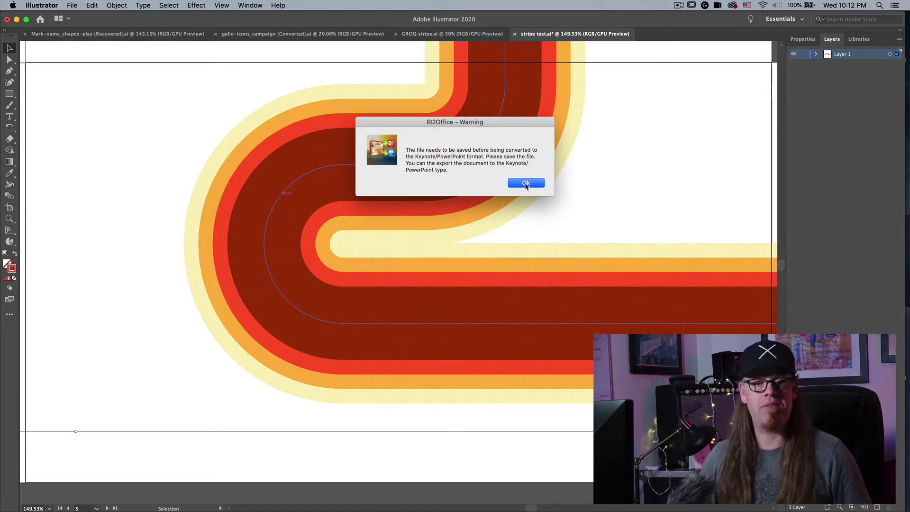
- Dismiss the save-first warning and deselect the striped path
click(525, 183)
key(a)
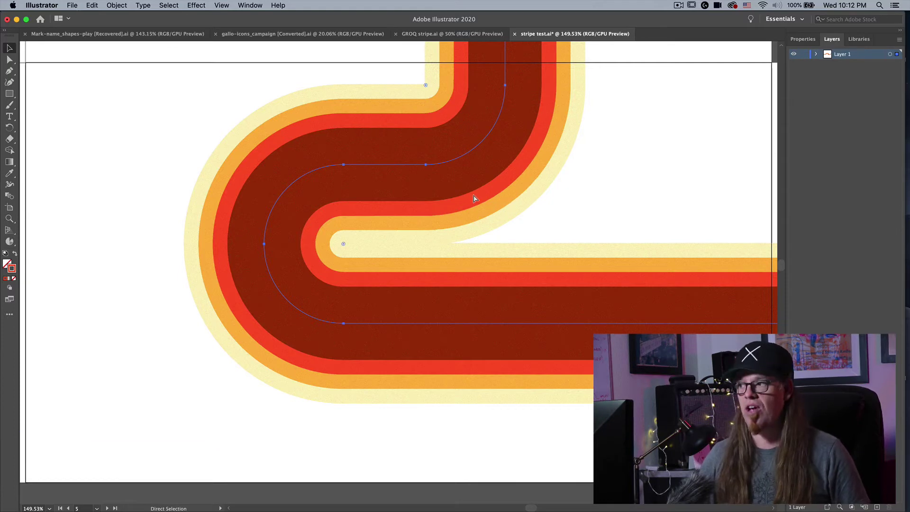
click(136, 235)
- Save the stripe test document and relaunch IR2Office - Export to PowerPoint
key(v)
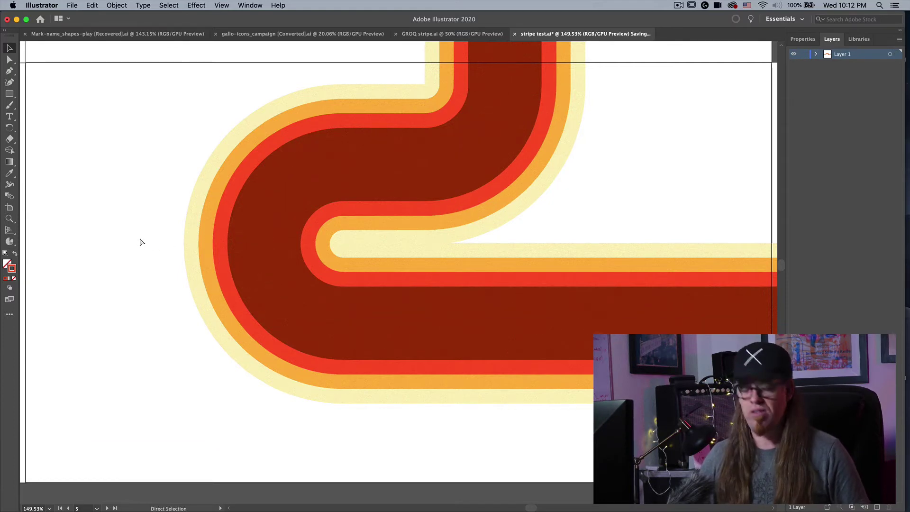
click(72, 5)
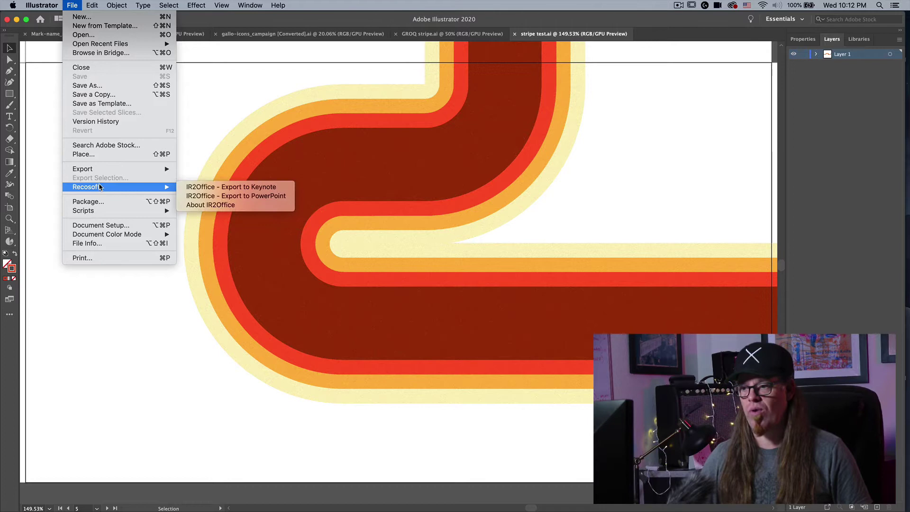
click(226, 197)
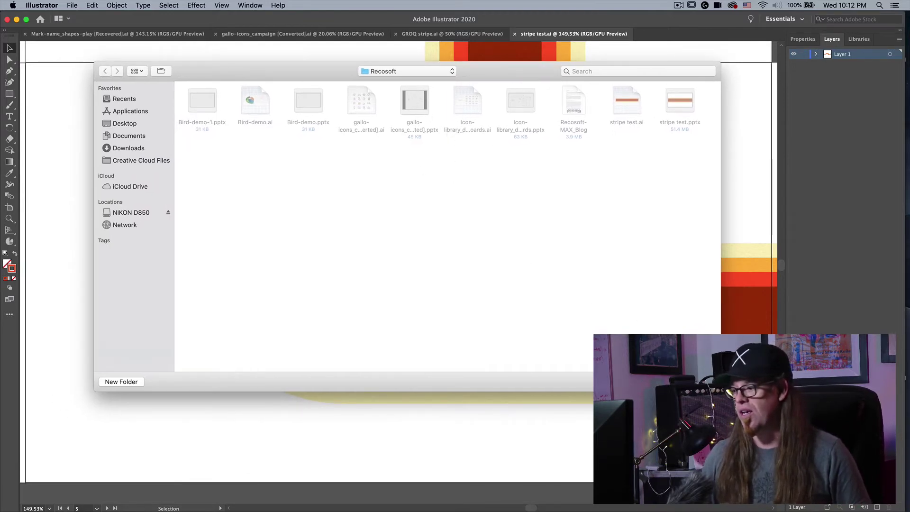
- Save the exported presentation and convert the artwork to PowerPoint as vector graphics
key(Return)
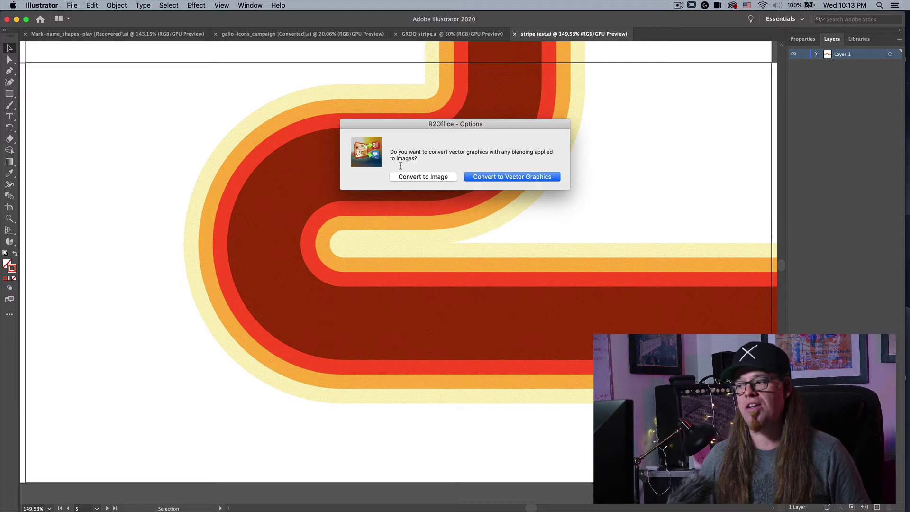
click(517, 182)
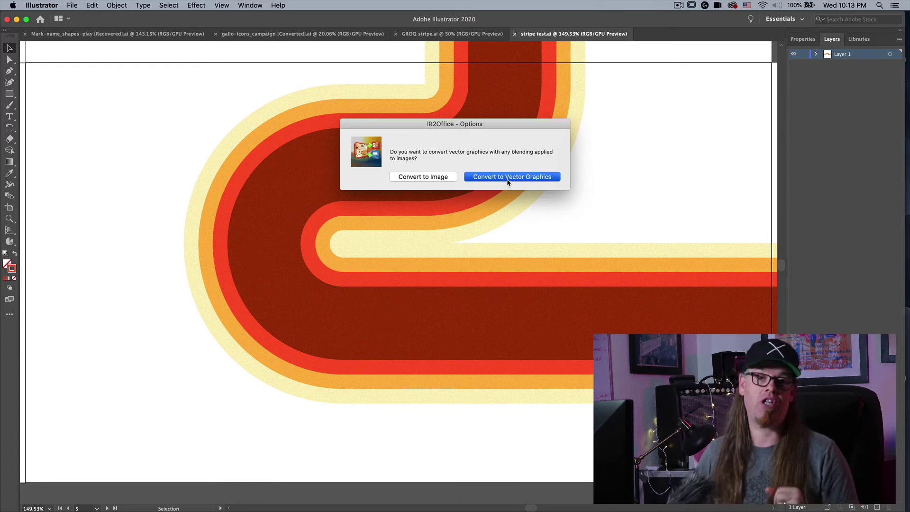
click(510, 176)
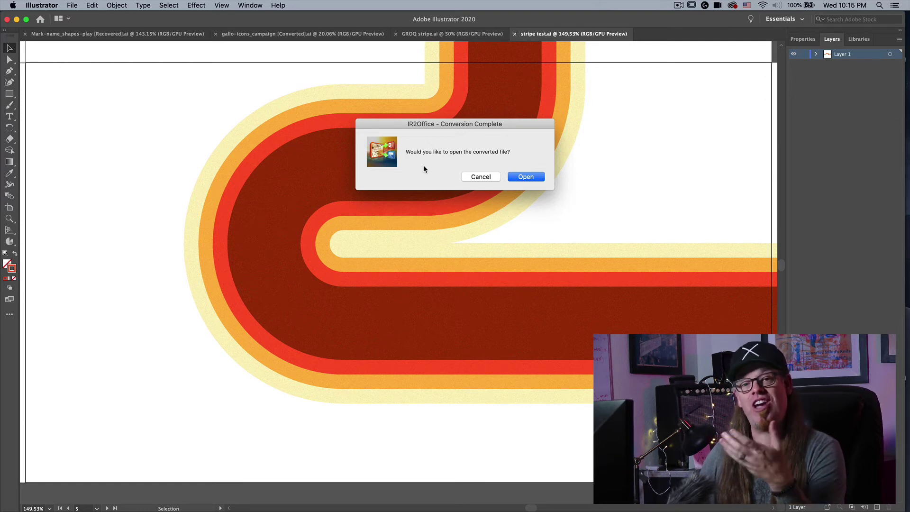
- Open the converted stripe test-1 presentation and enlarge its PowerPoint window to fill the screen
click(530, 178)
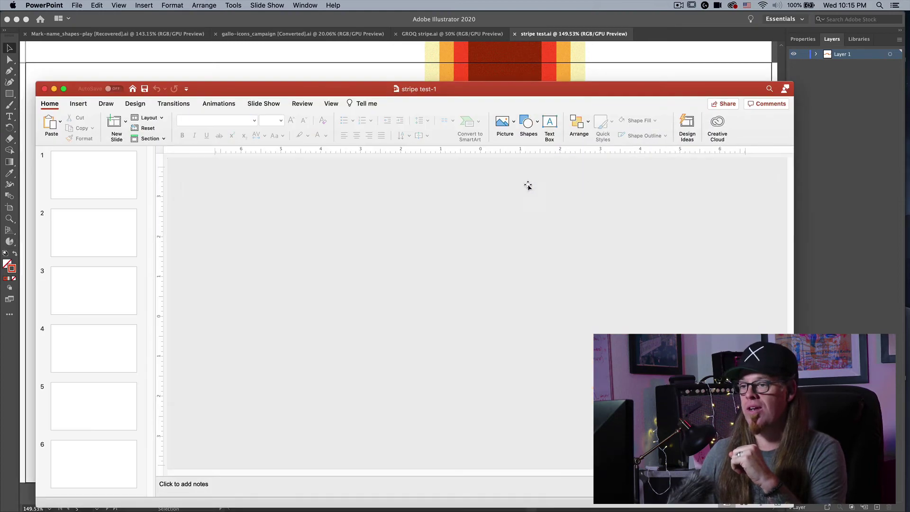
drag(483, 91, 459, 27)
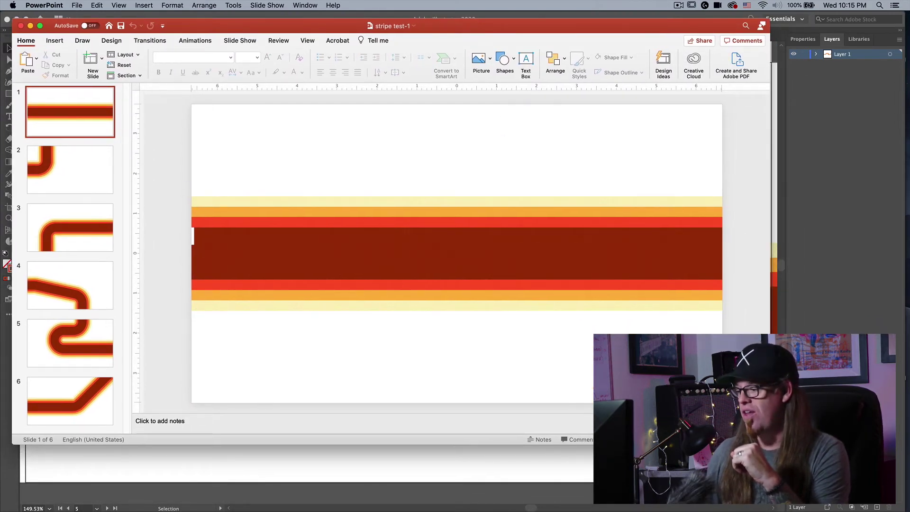
drag(769, 444, 899, 501)
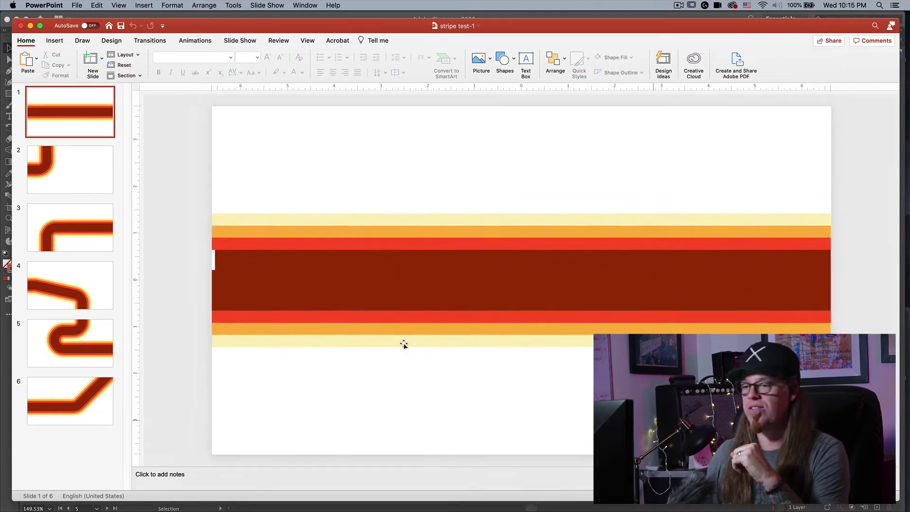
- Review slides 2 through 6, each holding a section of the striped path
click(66, 181)
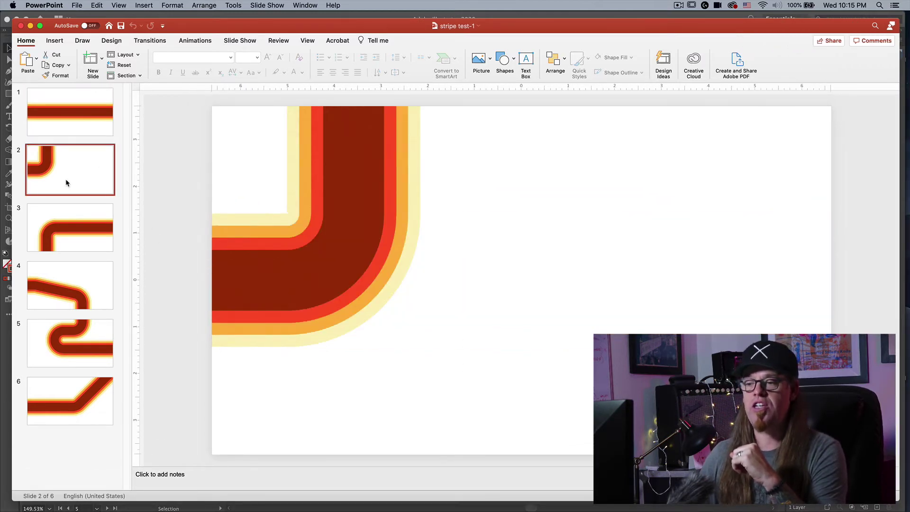
click(69, 228)
click(66, 292)
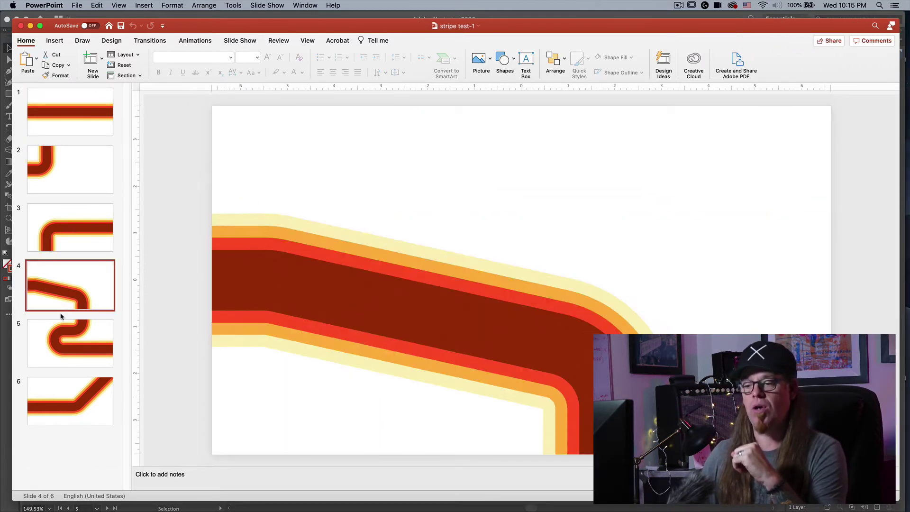
click(67, 352)
click(67, 397)
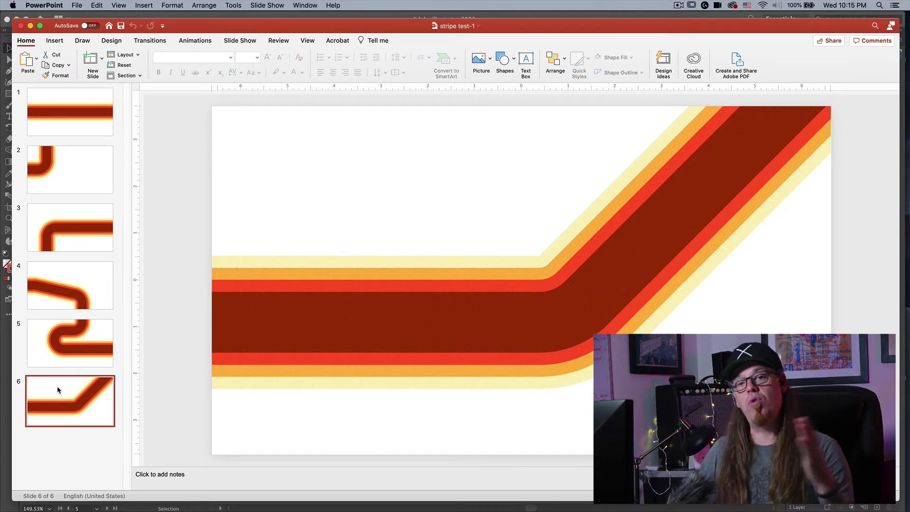
- Select all six slides and apply the Push transition to them
click(349, 320)
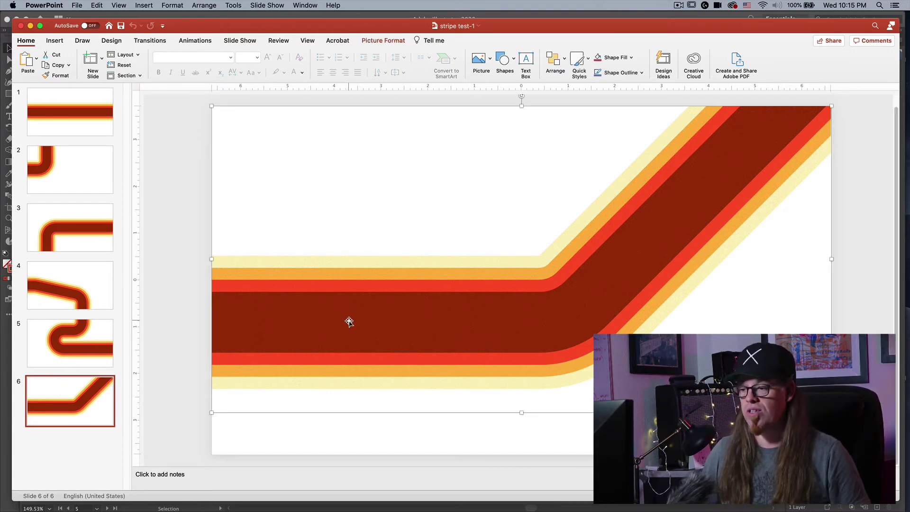
click(67, 112)
key(super+a)
click(150, 40)
click(208, 61)
- Set slide 2's Push direction to From Right and choose a direction for slide 3
click(69, 111)
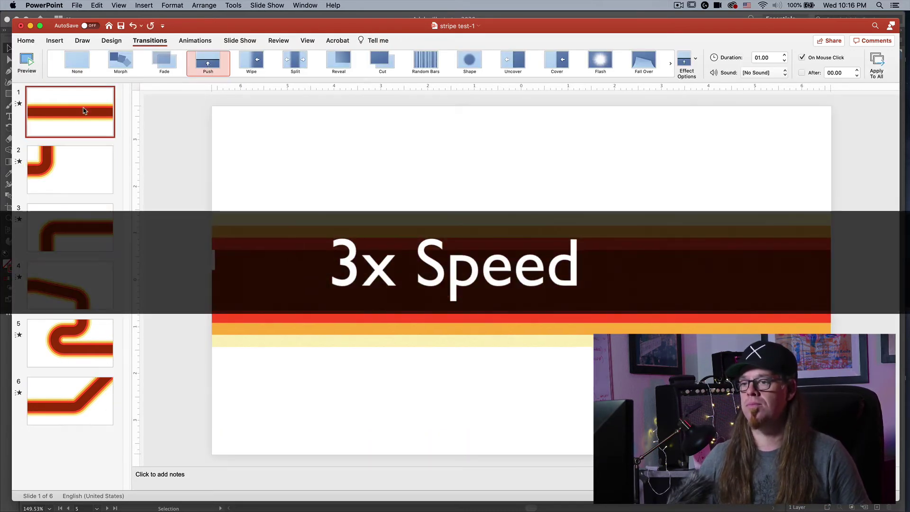
click(70, 169)
click(695, 60)
click(714, 162)
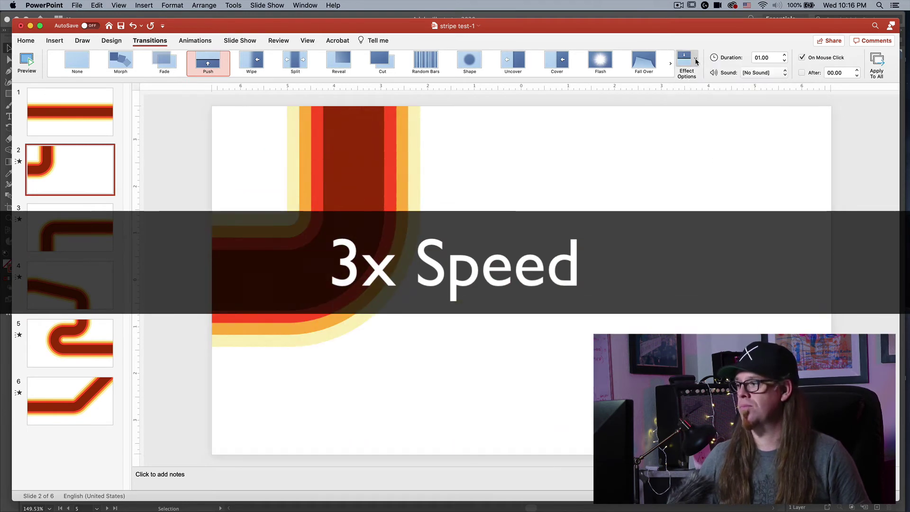
click(695, 61)
click(721, 142)
click(92, 236)
click(695, 61)
click(738, 109)
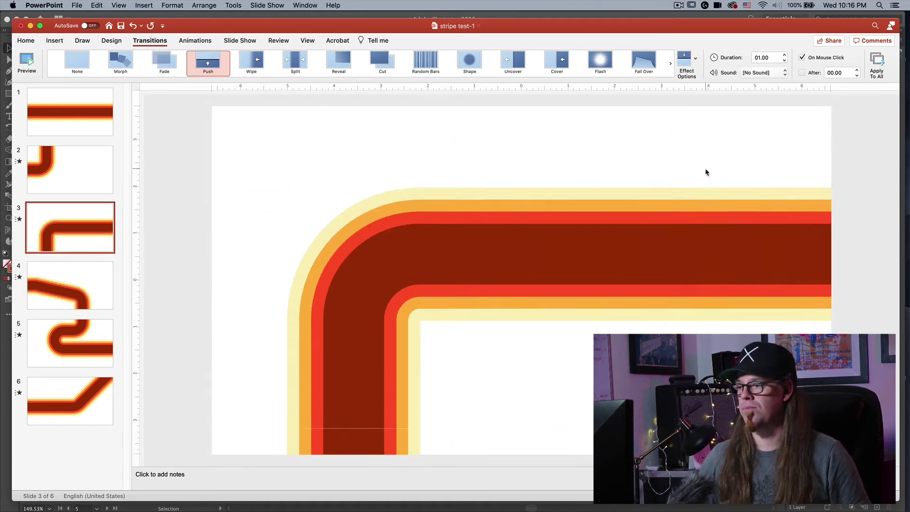
- Set slide 4's Push direction and make slide 5 push in From Bottom
click(70, 285)
click(696, 60)
click(729, 145)
click(69, 342)
click(695, 60)
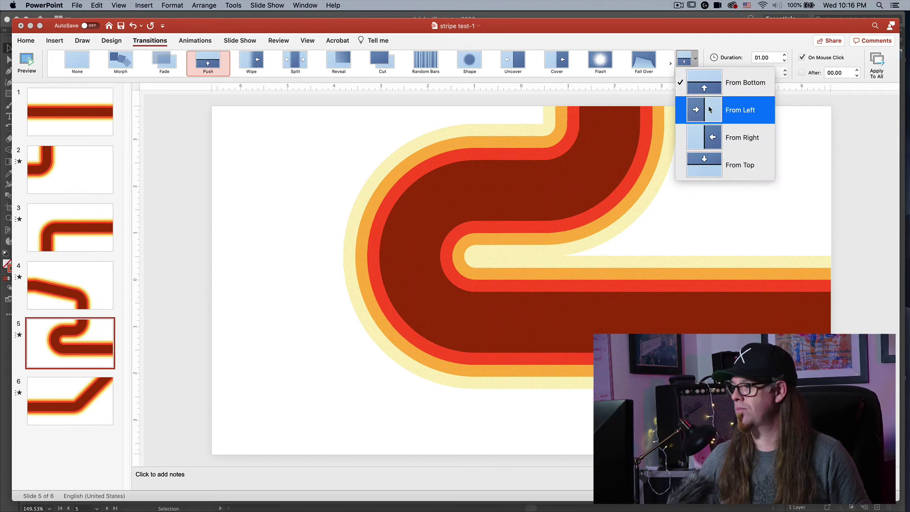
click(715, 162)
click(696, 60)
click(700, 74)
- Set slide 6's Push direction, then return to slide 1
click(70, 400)
click(695, 61)
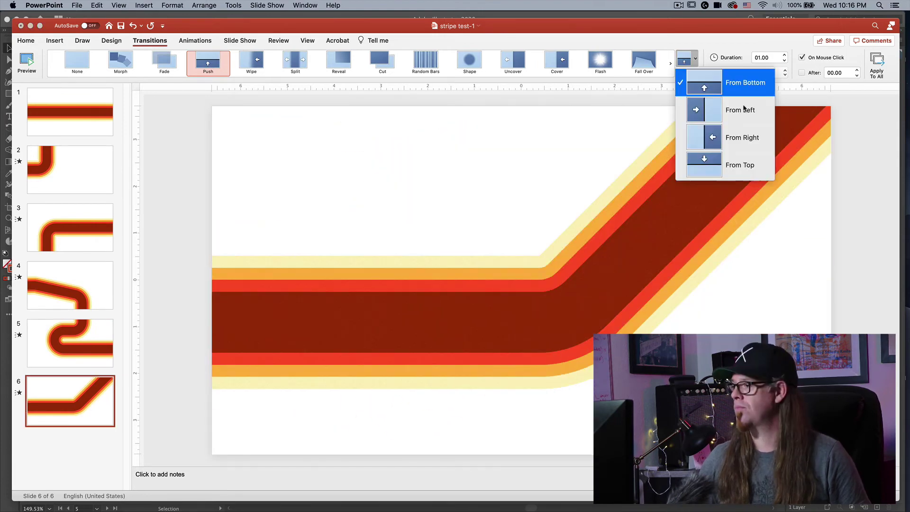
click(739, 110)
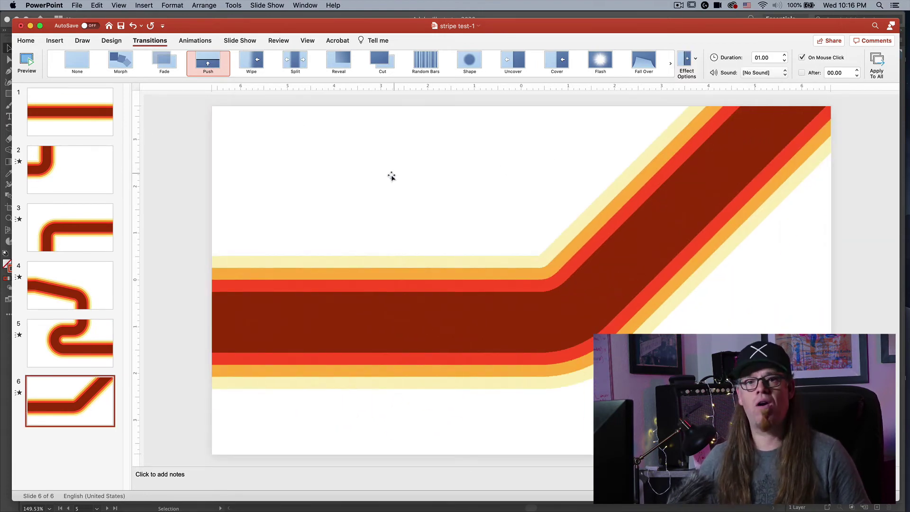
click(91, 129)
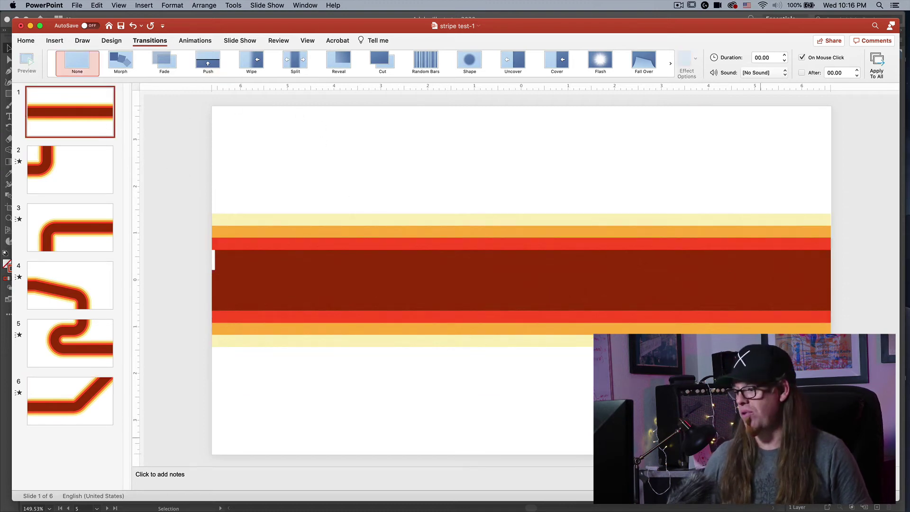